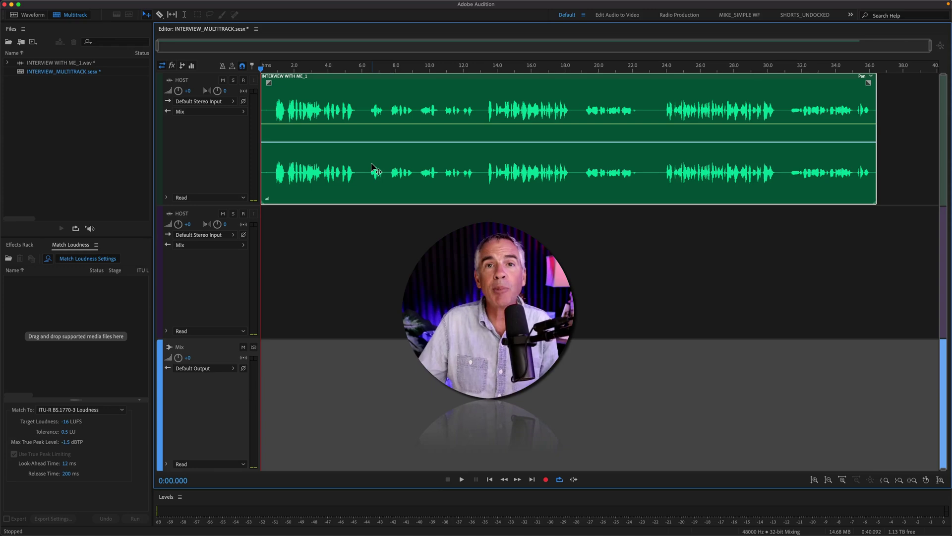
- Open INTERVIEW WITH ME_1.wav in the Waveform editor and audition its left and right channels separately
double_click(356, 117)
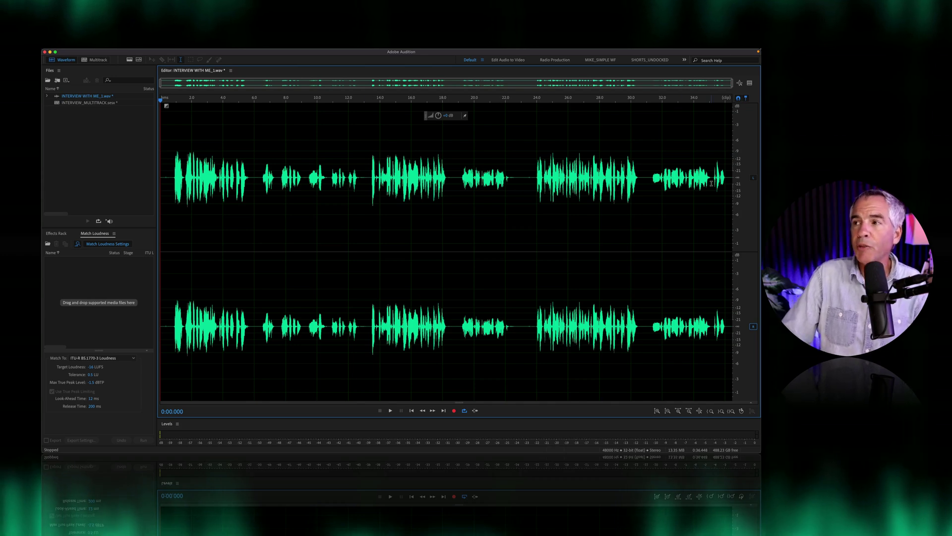
left_click(753, 177)
left_click(753, 177)
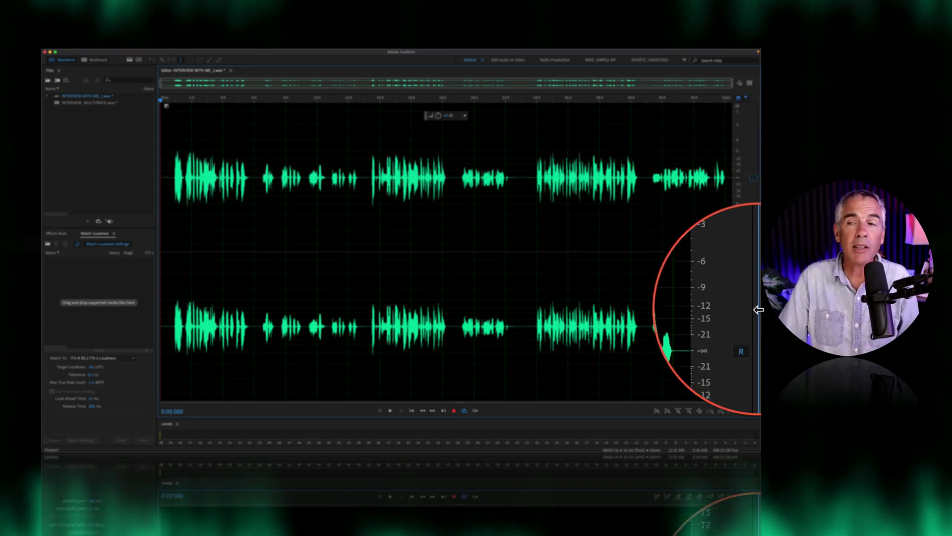
left_click(753, 326)
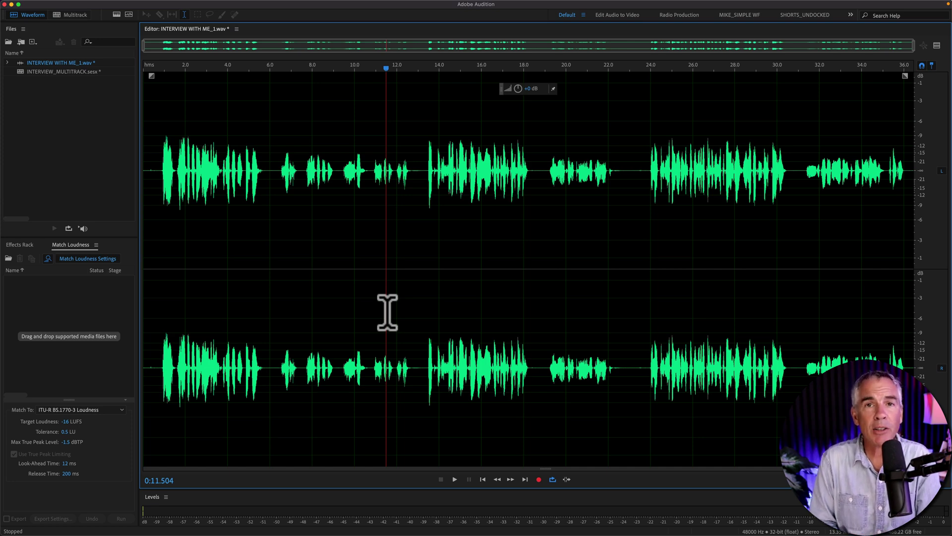
- Use Edit > Extract Channels to Mono Files, then select the new L_3 and R_3 files
right_click(304, 161)
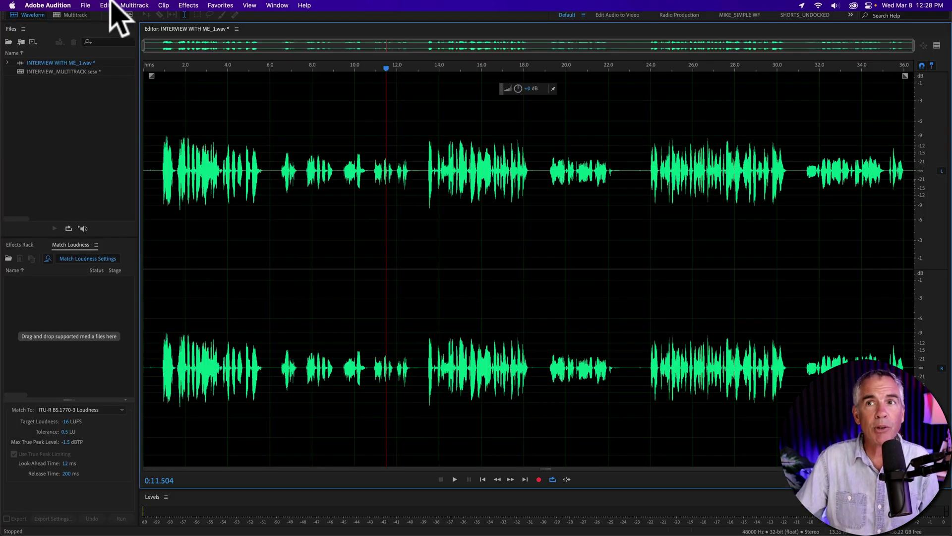
left_click(105, 4)
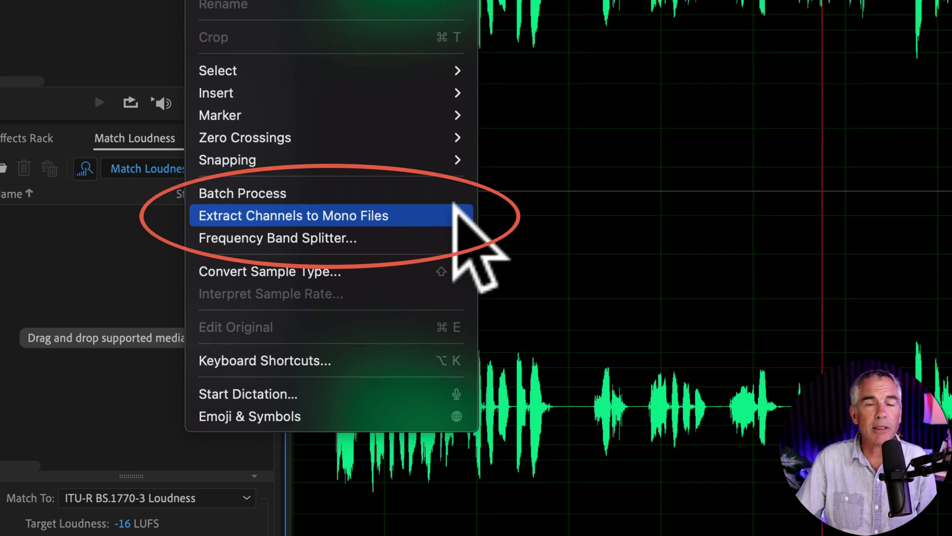
left_click(455, 208)
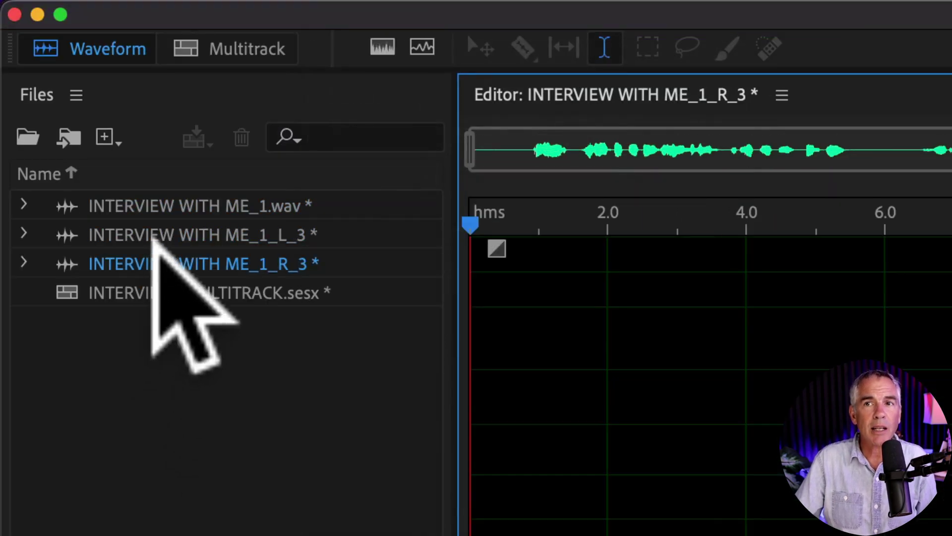
left_click(161, 224)
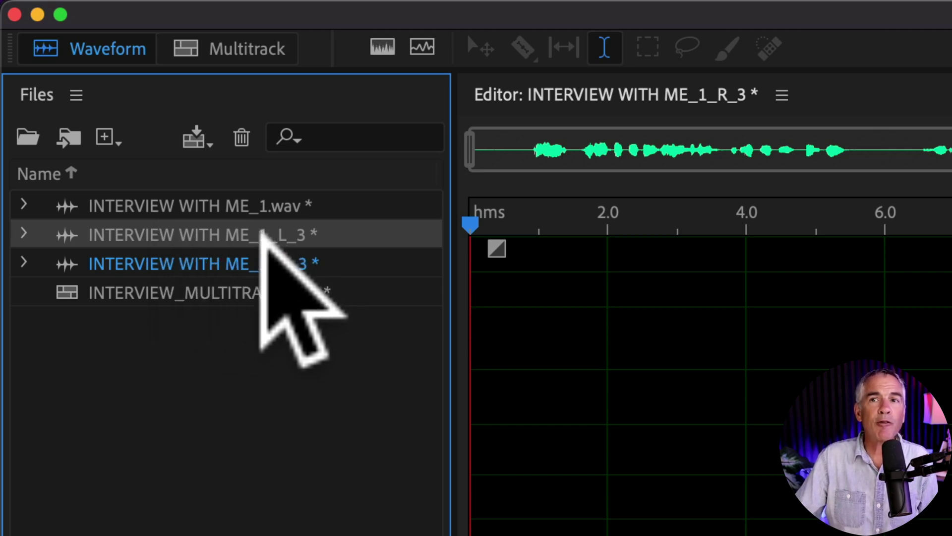
left_click(260, 262)
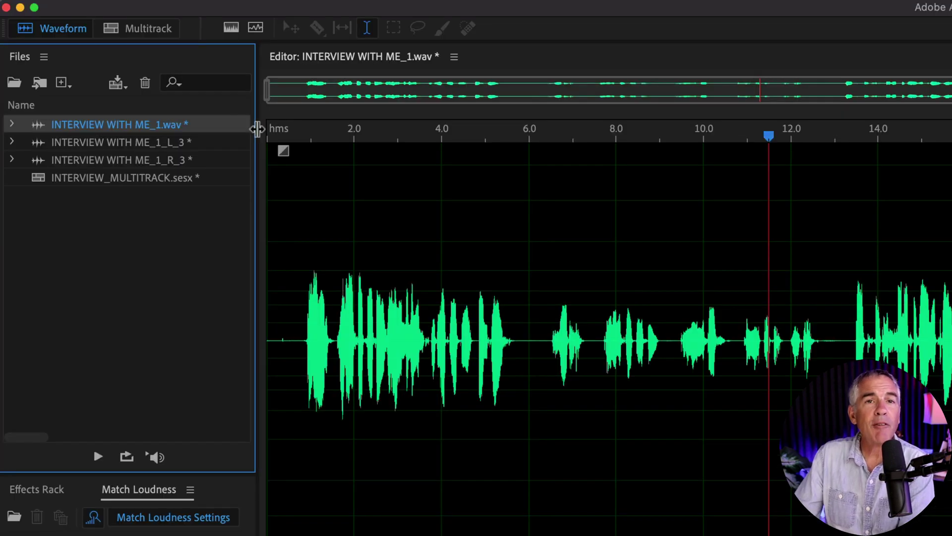
- Widen the Files panel to show channel details, then open L_3, R_3 and the original stereo .wav
left_click_drag(130, 64, 362, 65)
left_click_drag(722, 130, 726, 129)
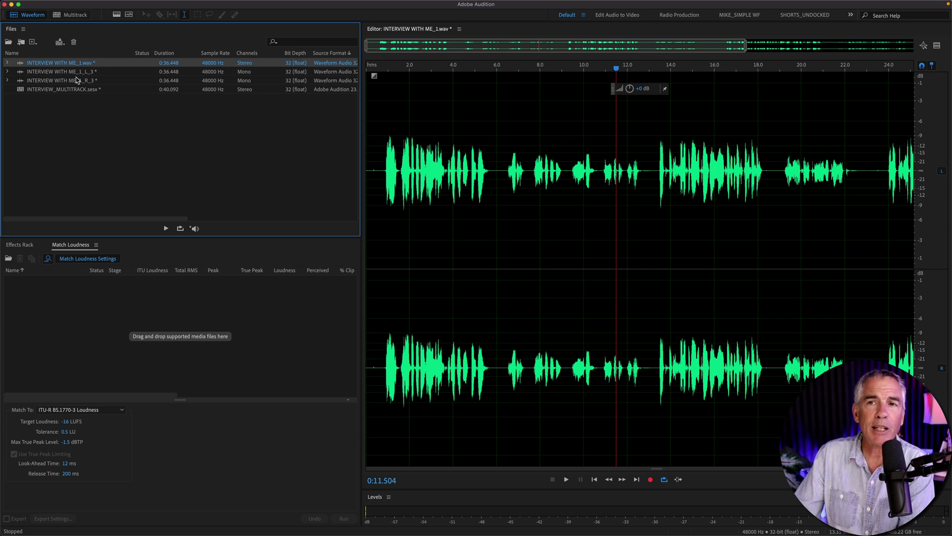
double_click(70, 71)
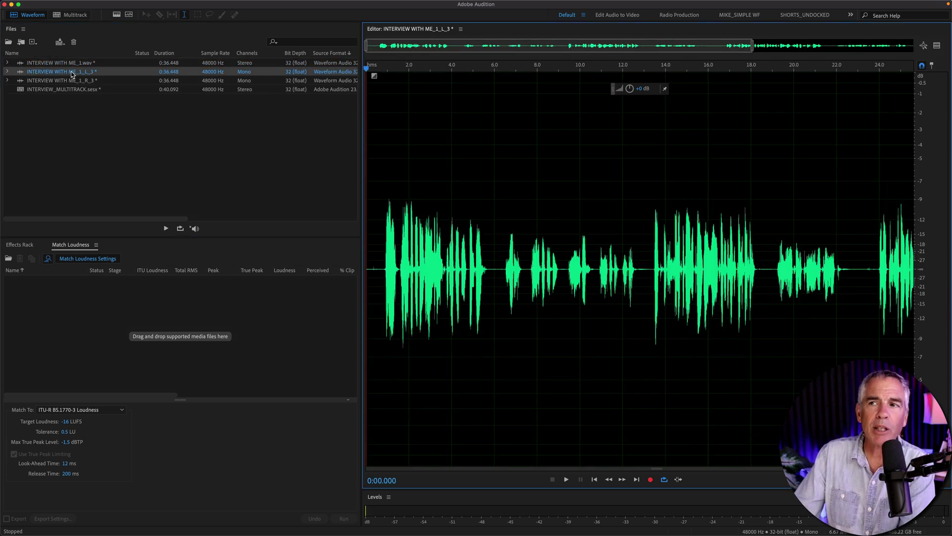
double_click(91, 82)
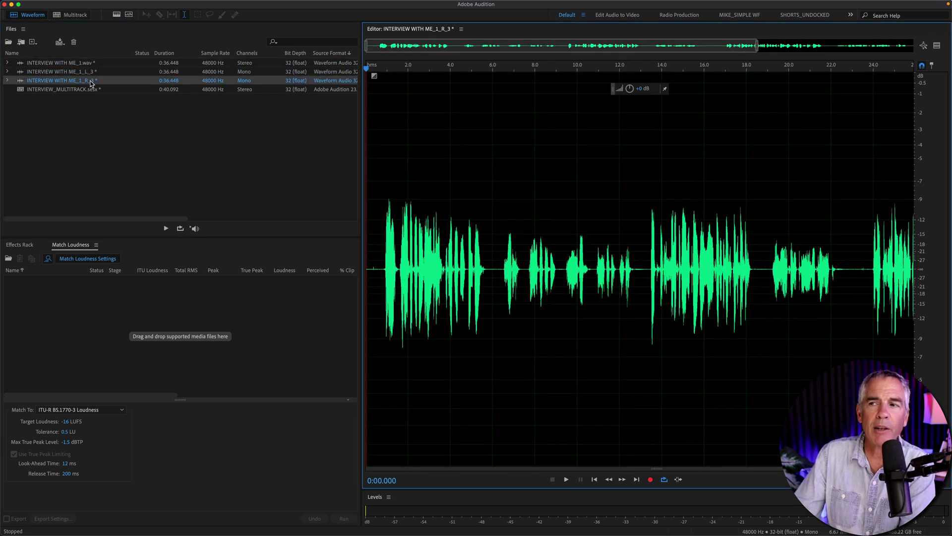
double_click(79, 62)
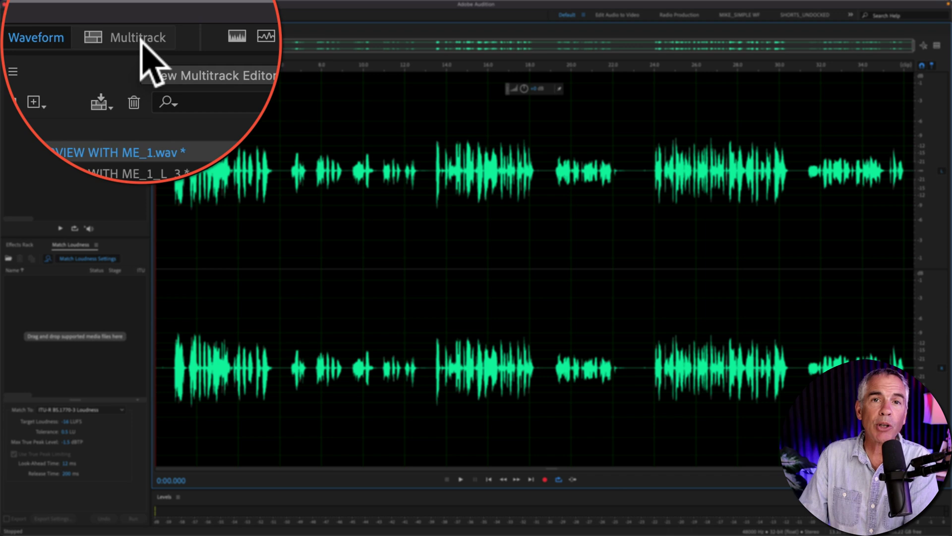
- In Multitrack, replace the stereo clip on Track 1 with the left mono file and rename the track HOST
left_click(142, 41)
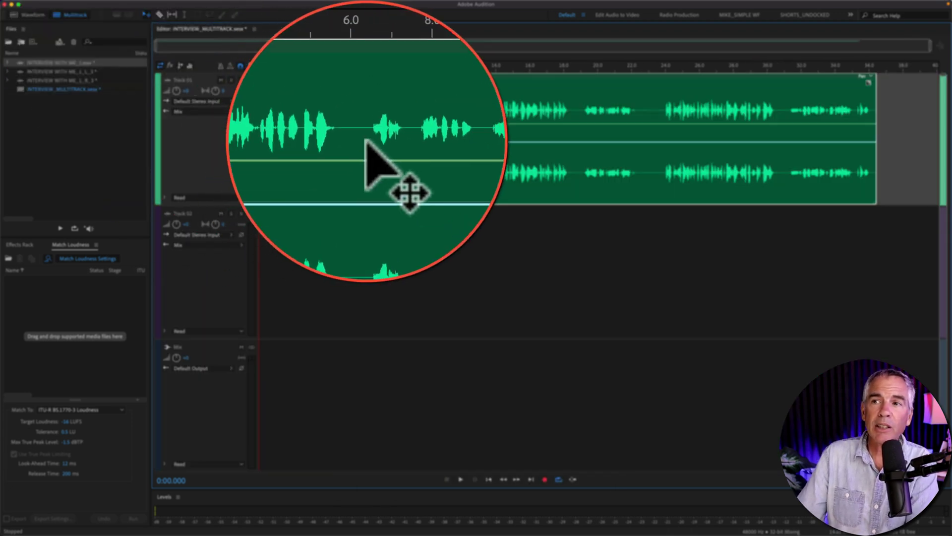
key("BackSpace")
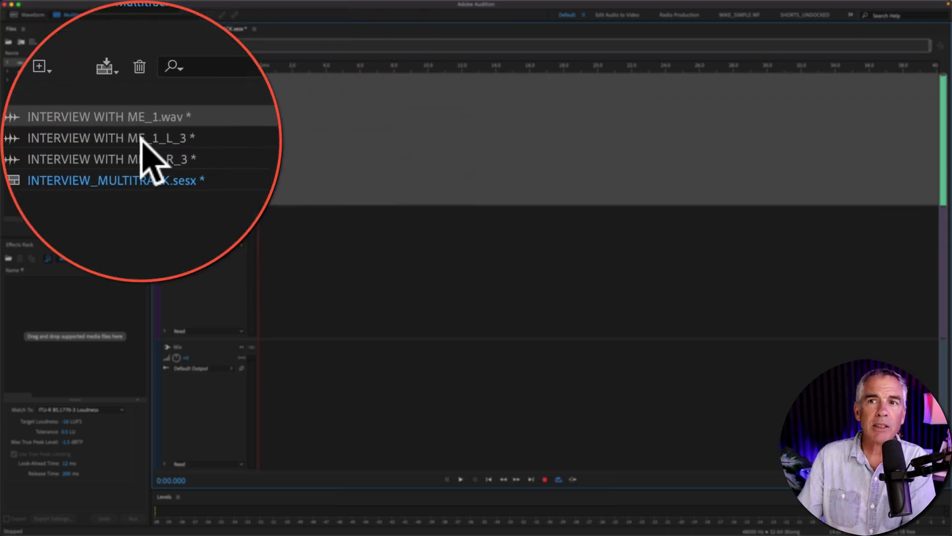
left_click_drag(70, 71, 237, 96)
left_click_drag(237, 144, 237, 144)
double_click(186, 143)
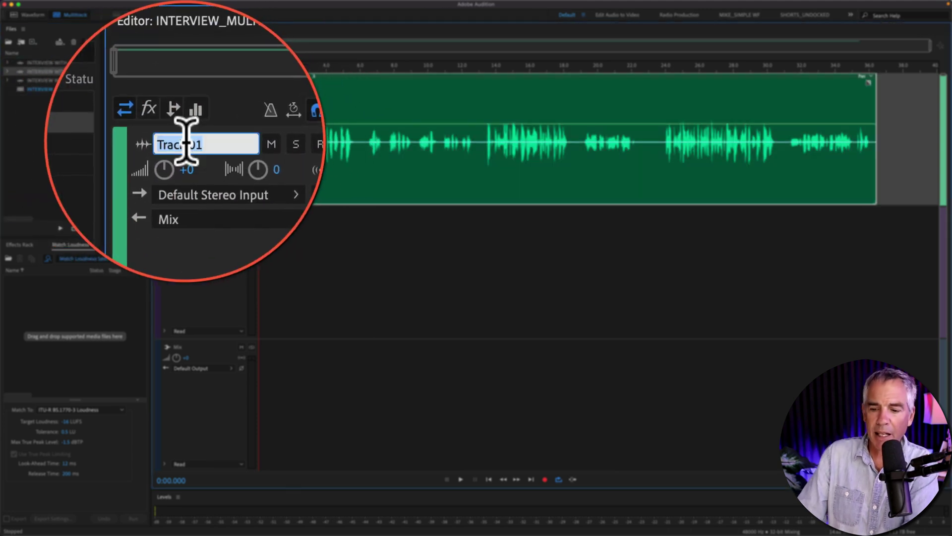
type("HOST")
key("Return")
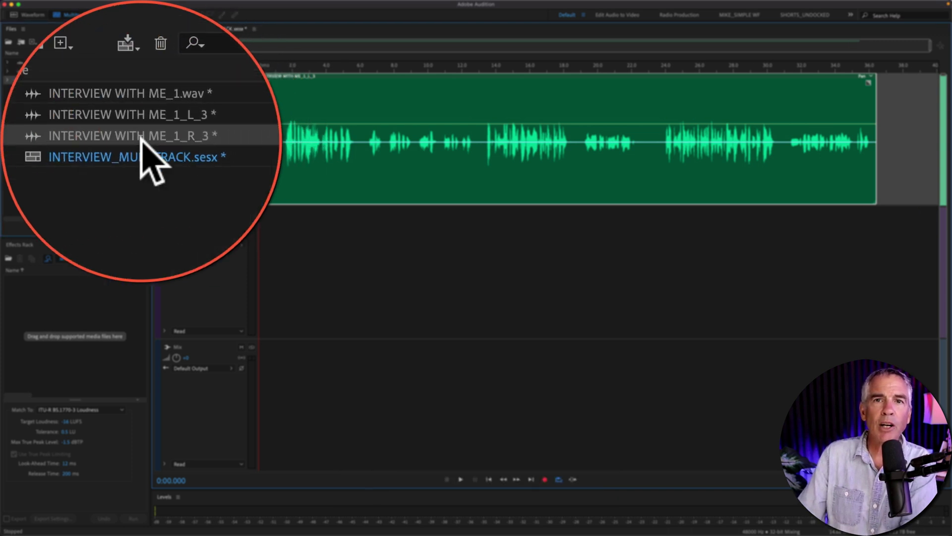
- Put the right mono file on the second track and begin renaming that track
left_click_drag(65, 81, 257, 239)
left_click(185, 214)
type("G")
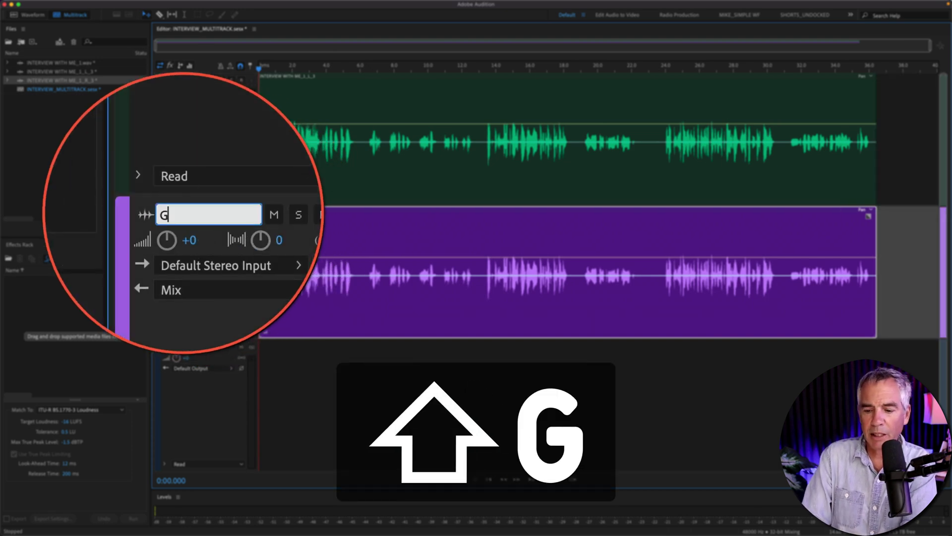
left_click(165, 6)
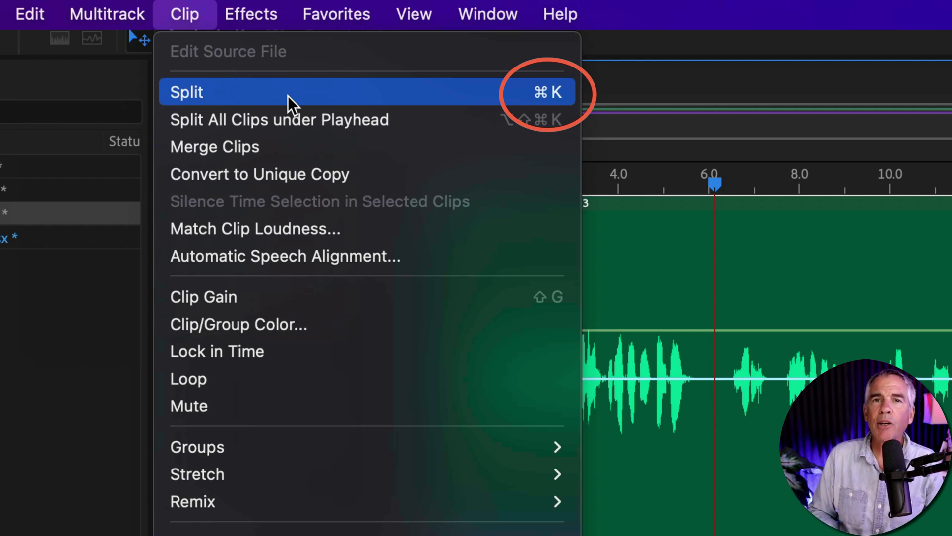
- Select the clips on both tracks and split them at the 6.1 s playhead
left_click(681, 235)
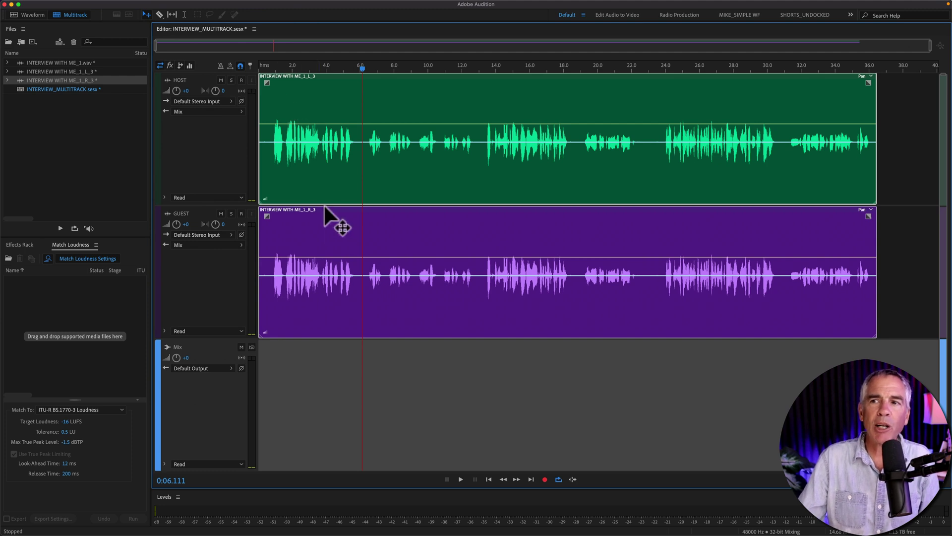
left_click(326, 225)
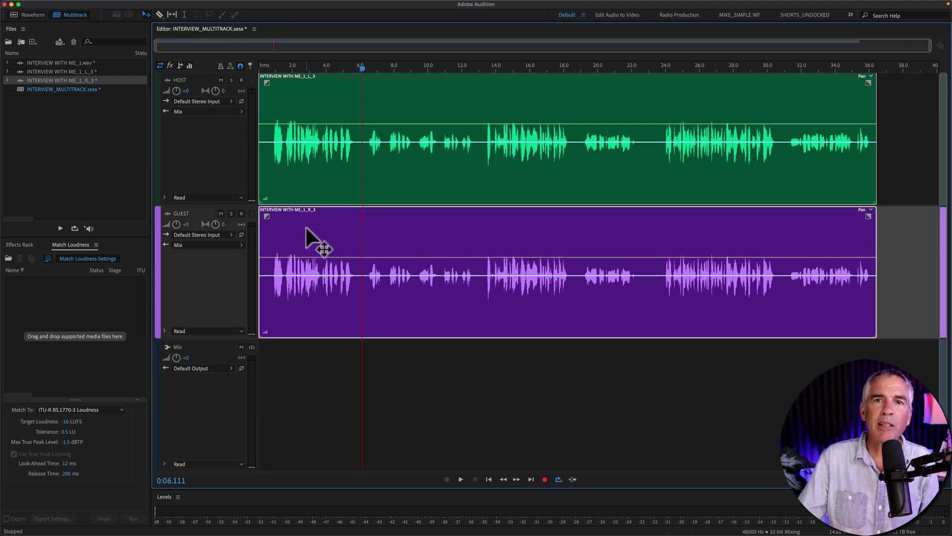
left_click_drag(548, 376, 339, 142)
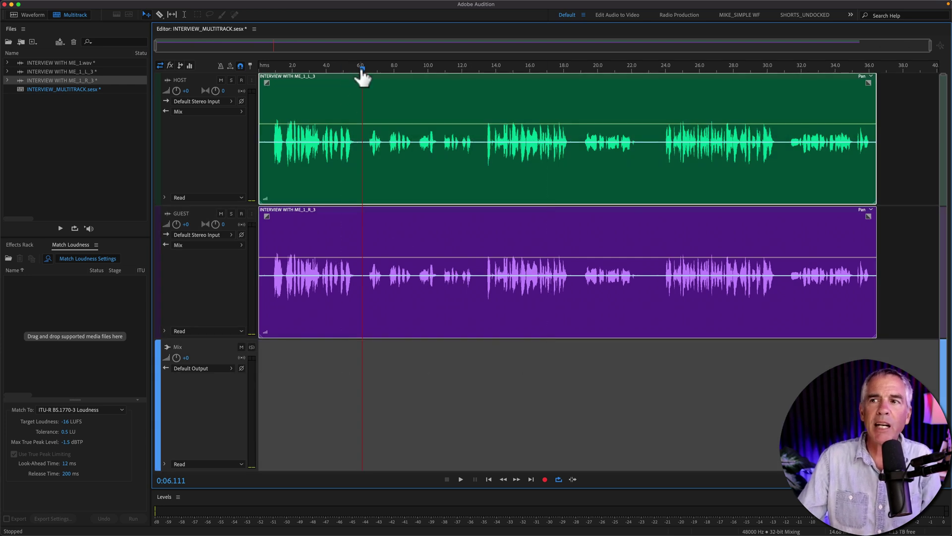
key("super")
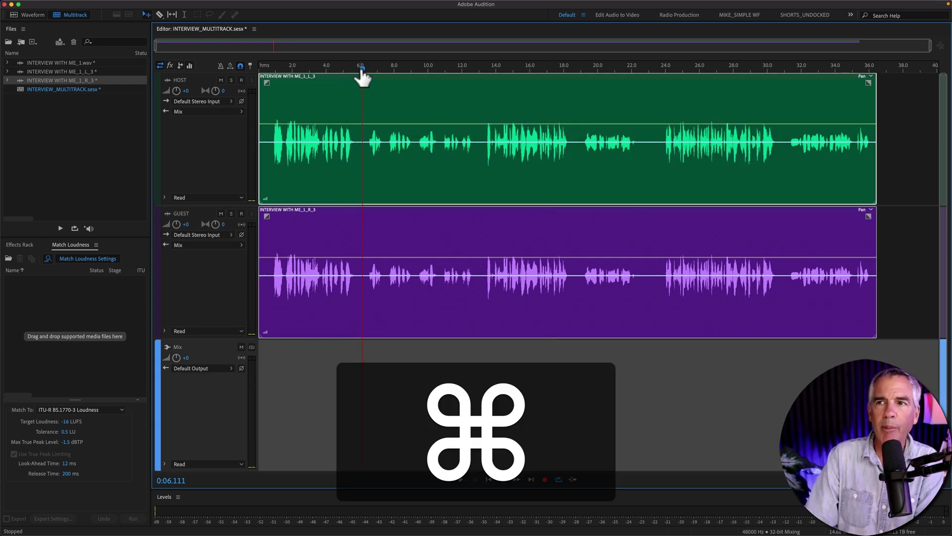
key("super+k")
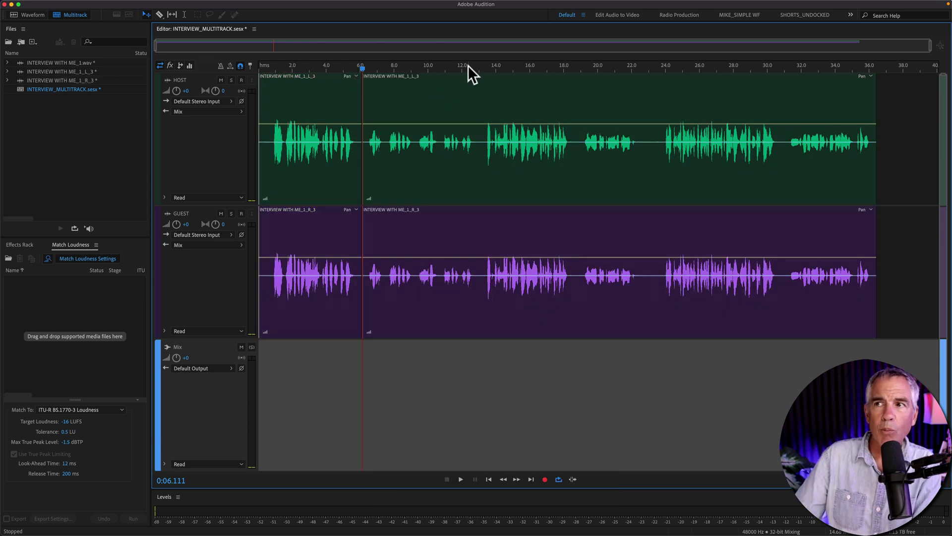
- Split both tracks again at about 12.8, 19.4, 23.1 and 30.9 seconds
left_click(476, 66)
left_click_drag(408, 395, 420, 149)
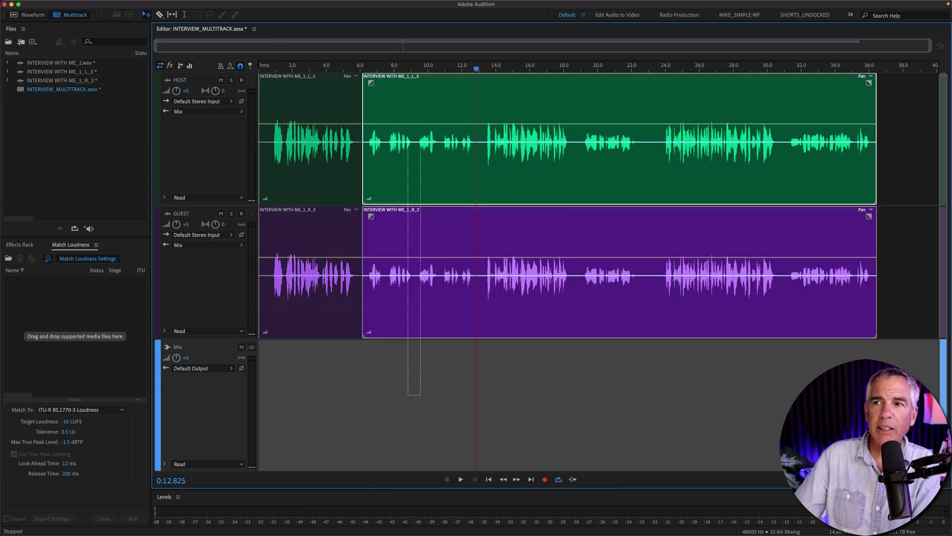
key("super+k")
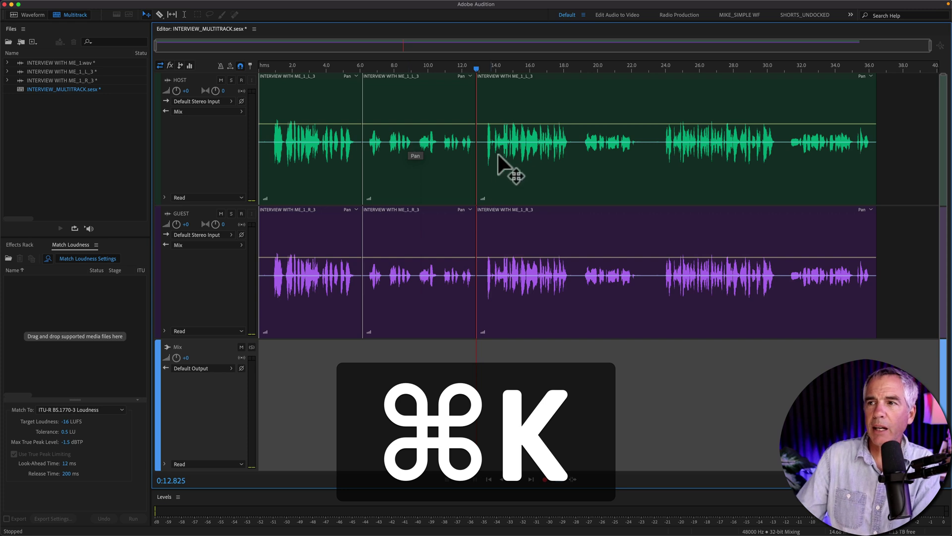
left_click_drag(542, 340, 516, 111)
key("super+k")
left_click(659, 76)
left_click(649, 68)
key("super+k")
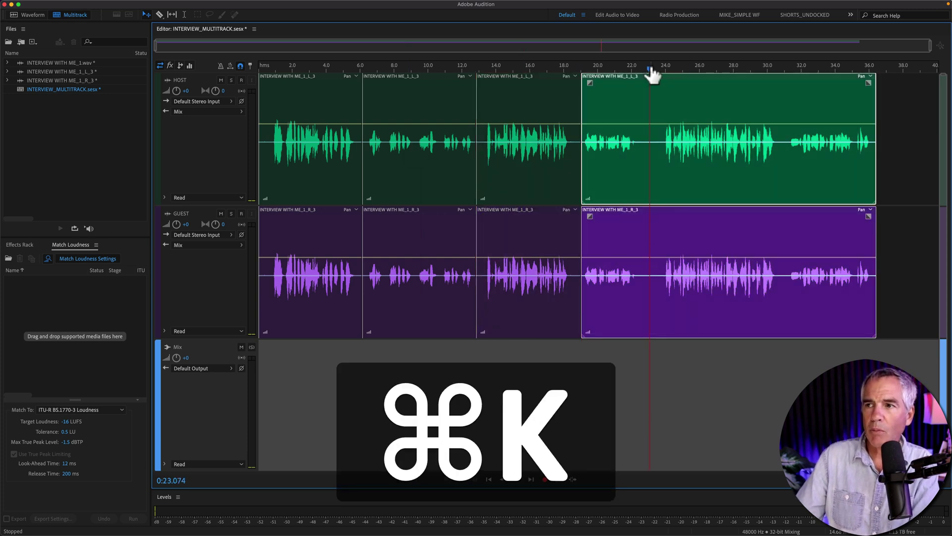
left_click(789, 69)
key("super+k")
left_click(217, 147)
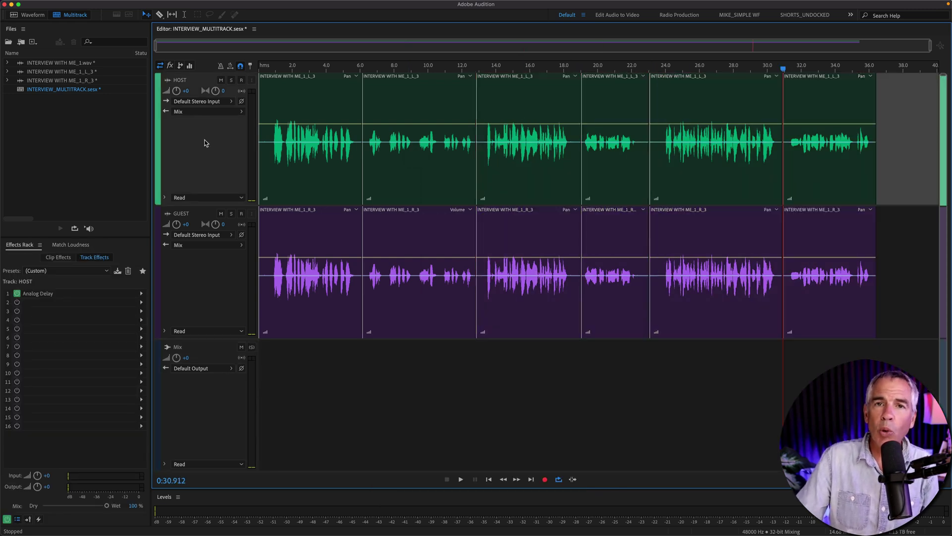
- Delete the second, fourth and last HOST clips
left_click(412, 108)
key("Delete")
left_click(619, 107)
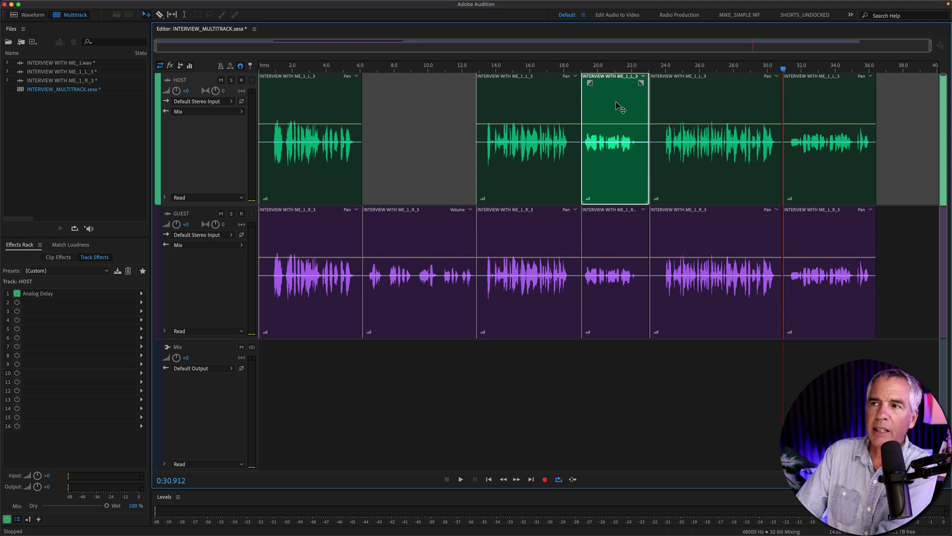
key("Delete")
left_click(823, 105)
key("Delete")
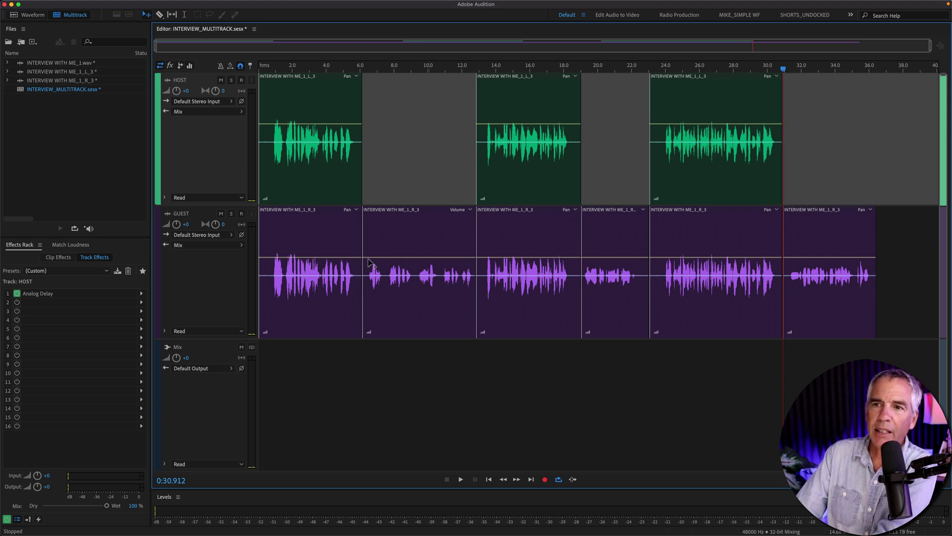
- Delete the first, 14–20 s and 23–31 s GUEST clips
left_click(233, 280)
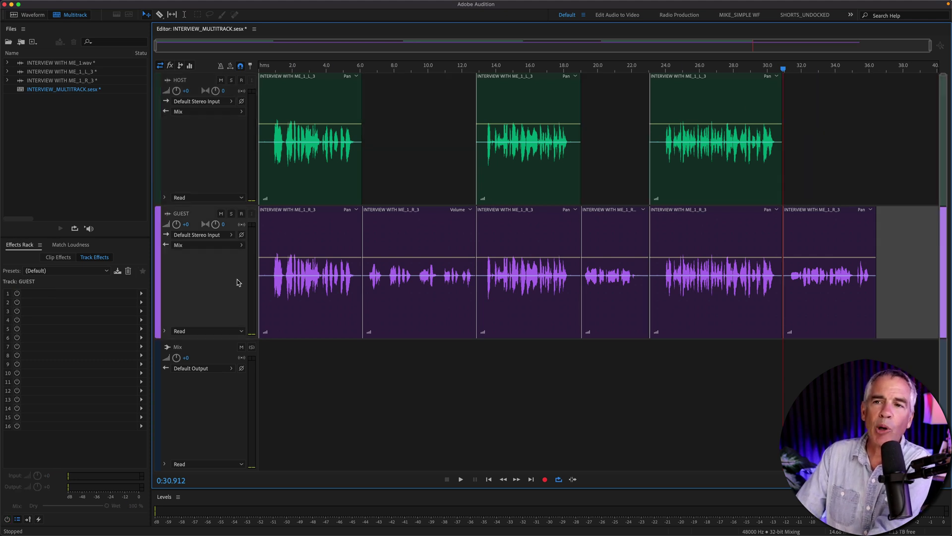
left_click(319, 237)
key("Delete")
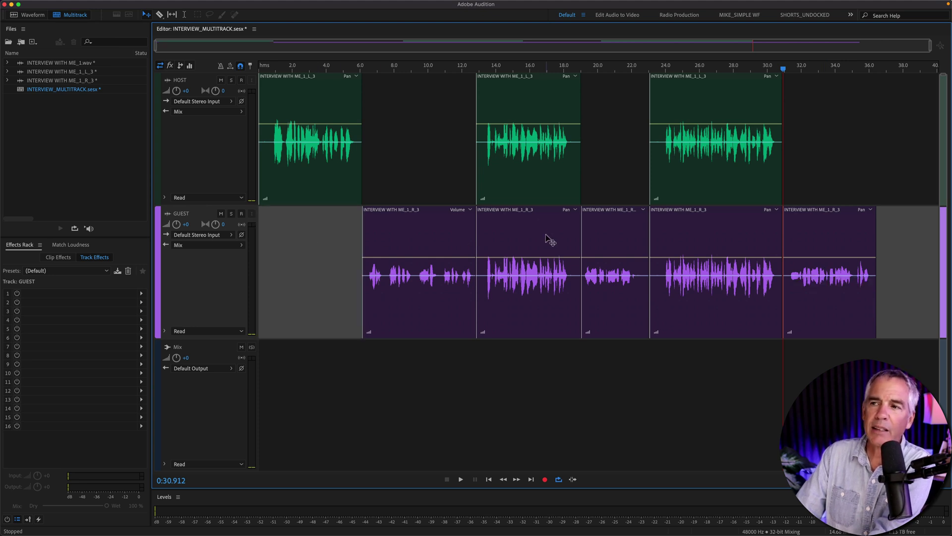
left_click(549, 239)
key("Delete")
left_click(710, 242)
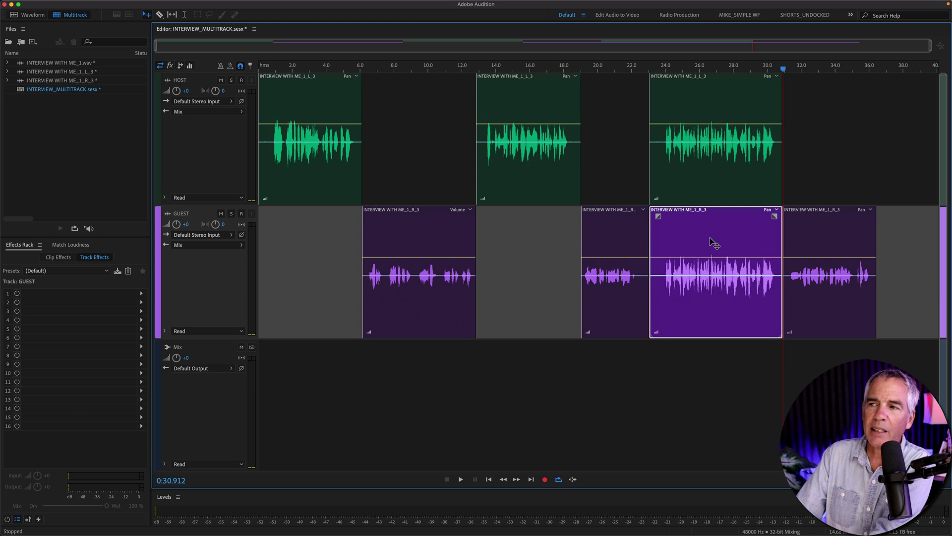
key("Delete")
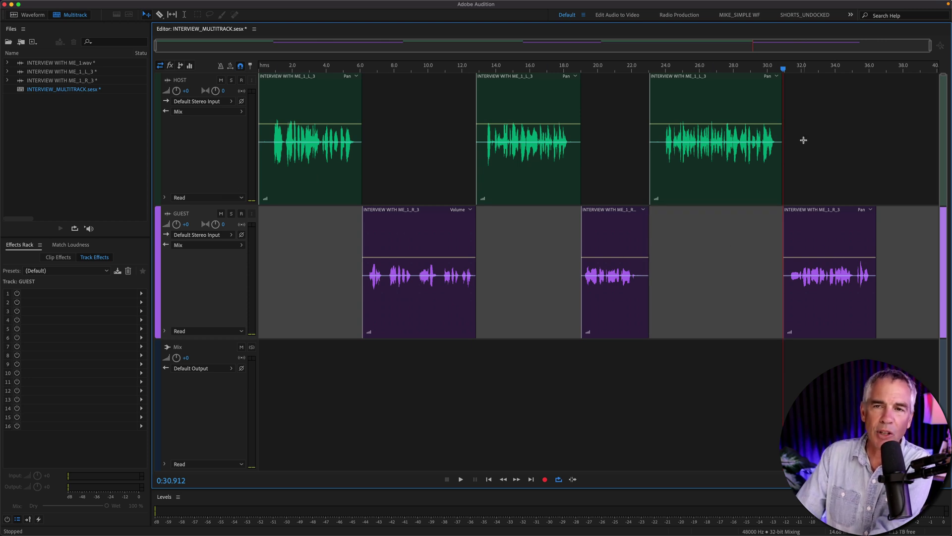
- Drag the first HOST clip's right edge from 6 s out to about 12.4 s
left_click(335, 144)
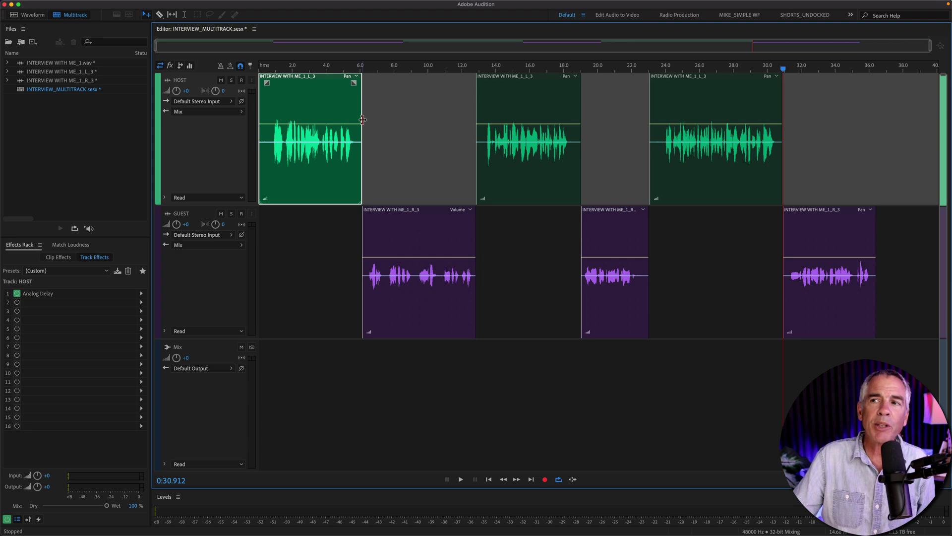
left_click_drag(362, 119, 470, 113)
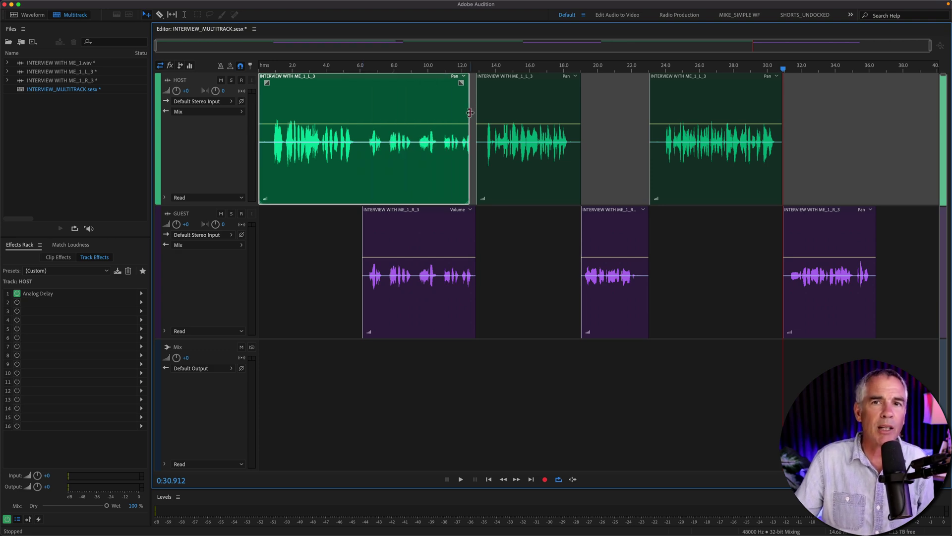